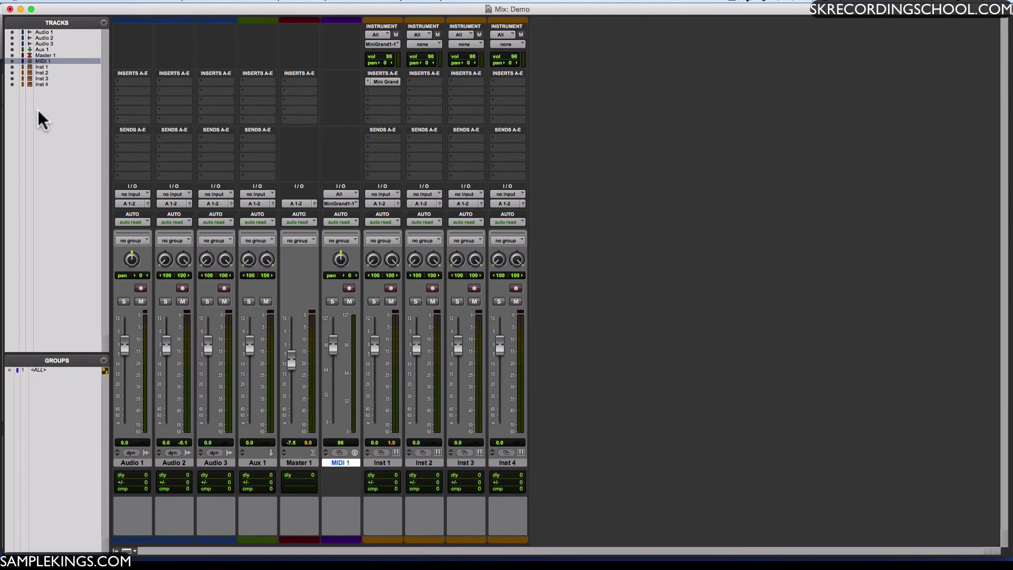
- Select the Audio 2 track, and hide the Audio 1 track from the mixer and show it again
click(34, 31)
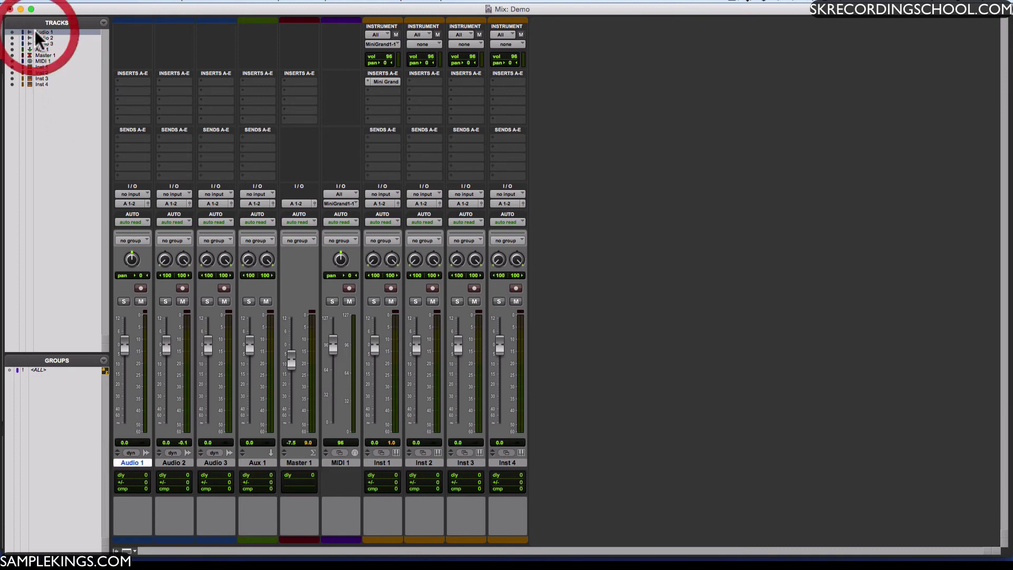
click(36, 38)
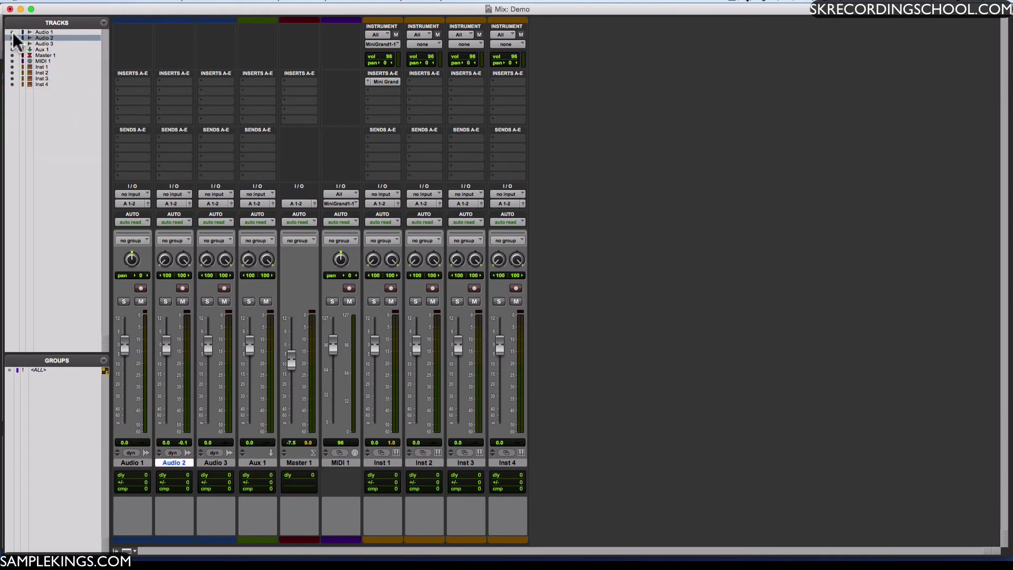
click(12, 32)
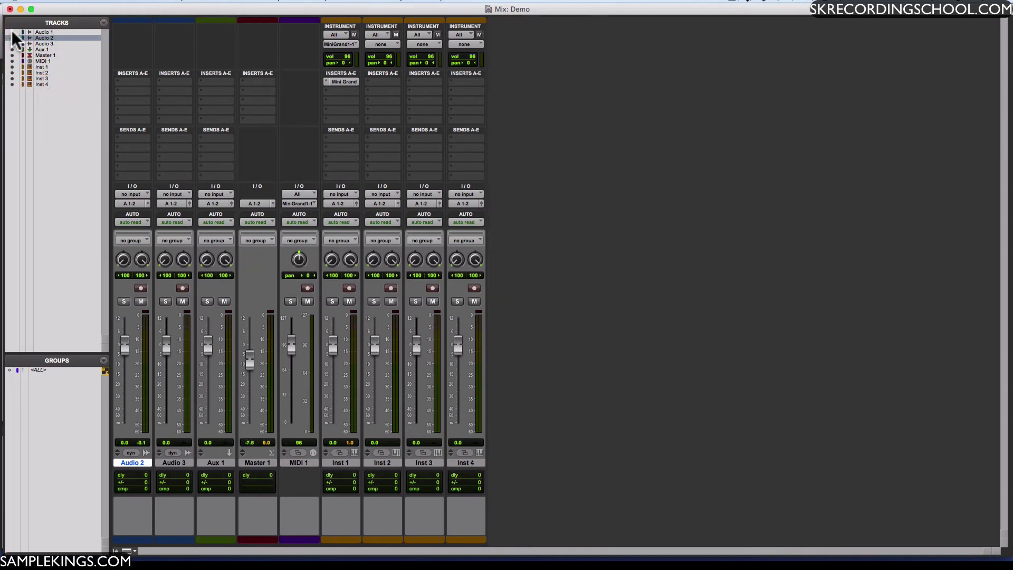
click(12, 33)
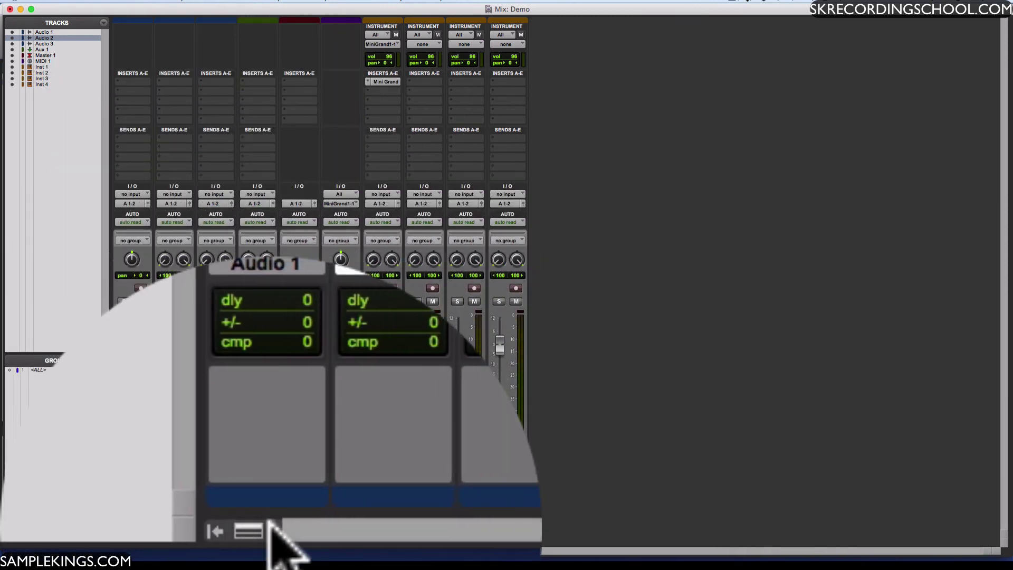
- Hide the Instrument section of the channel strips, then display all Mix window sections
click(270, 525)
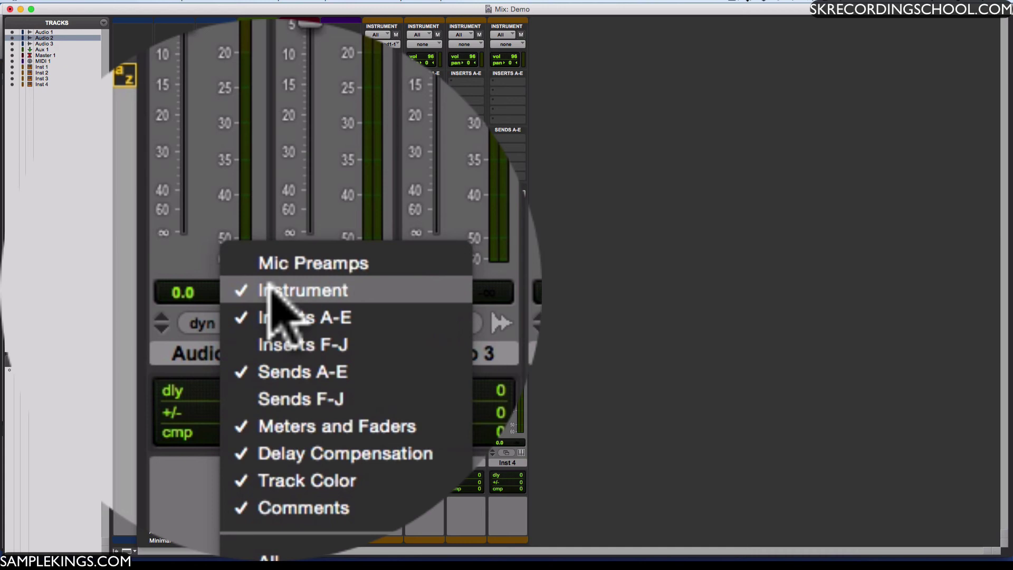
click(269, 289)
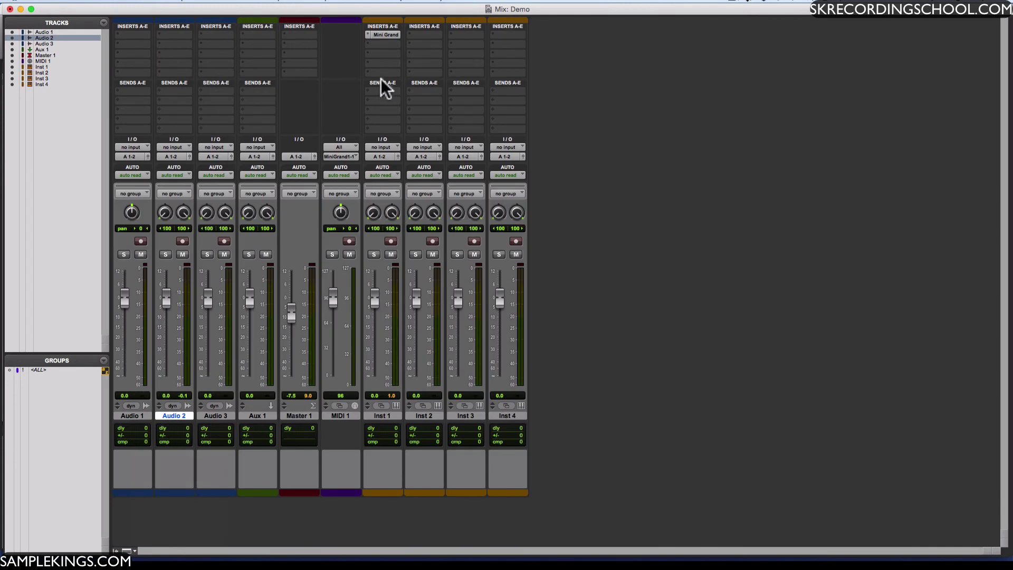
click(132, 552)
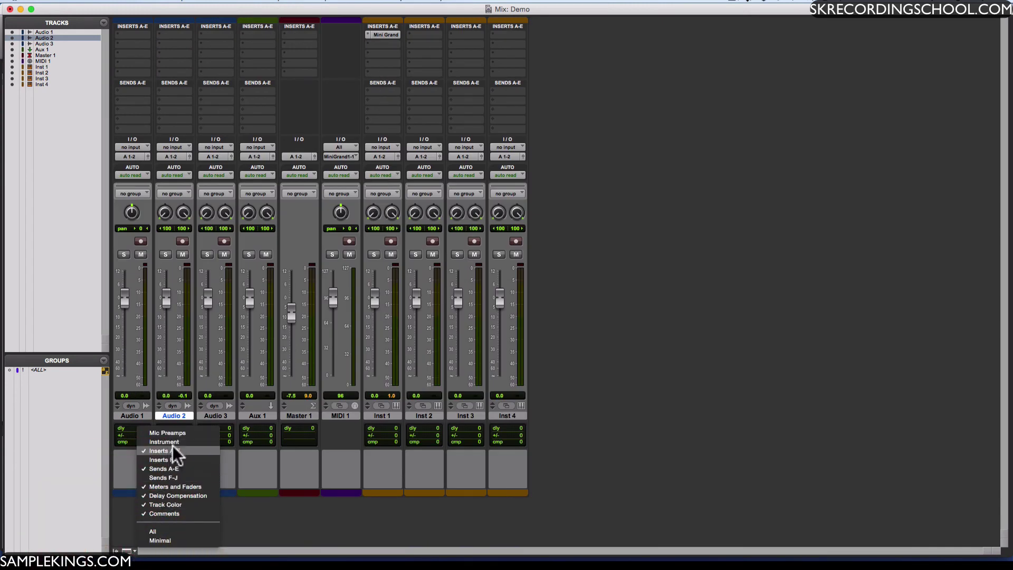
click(157, 532)
- Examine the channel strips' instrument, inserts, sends, I/O, automation, pan and fader sections
scroll(305, 443, down, 8)
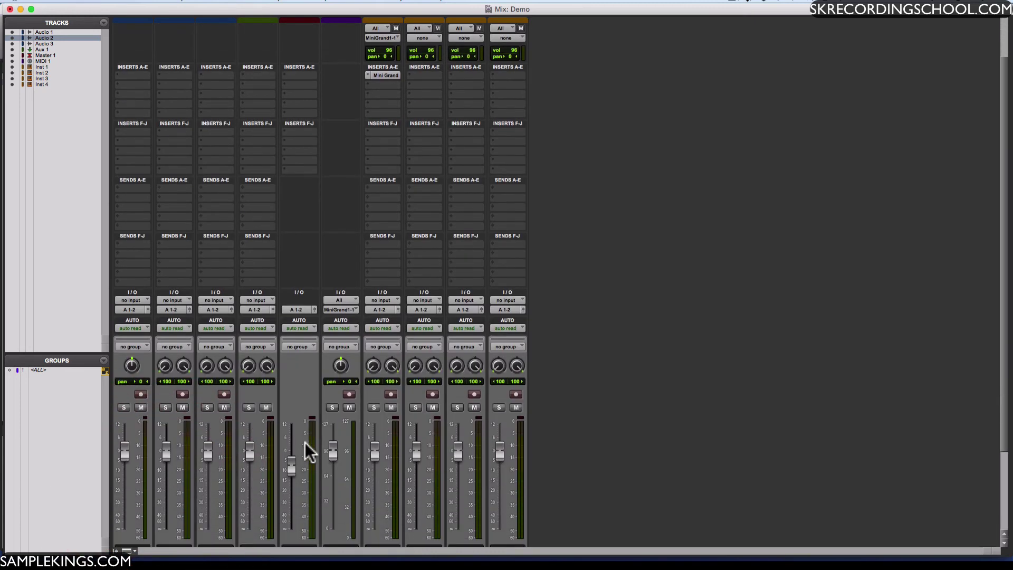
scroll(305, 442, up, 5)
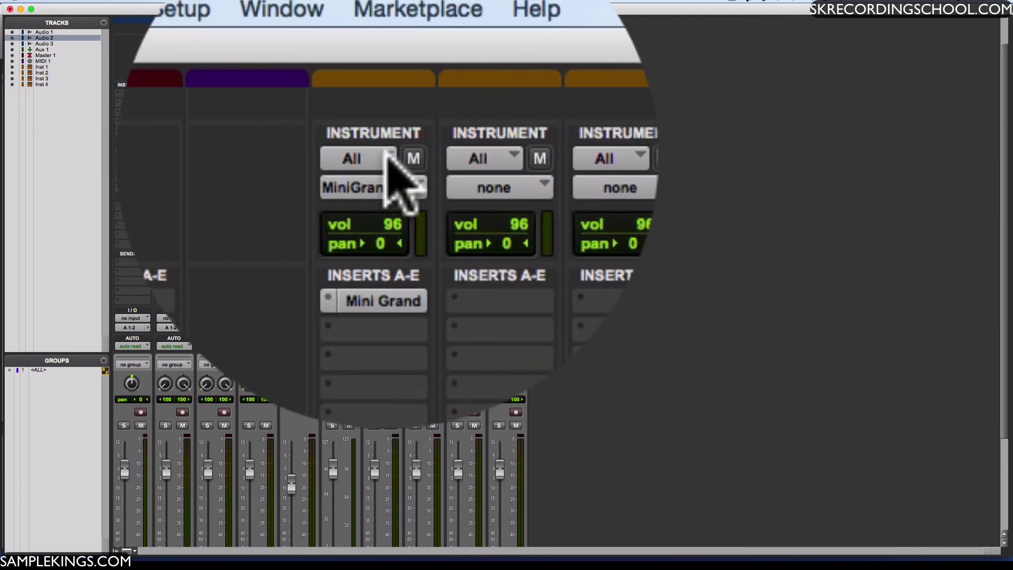
scroll(488, 161, down, 4)
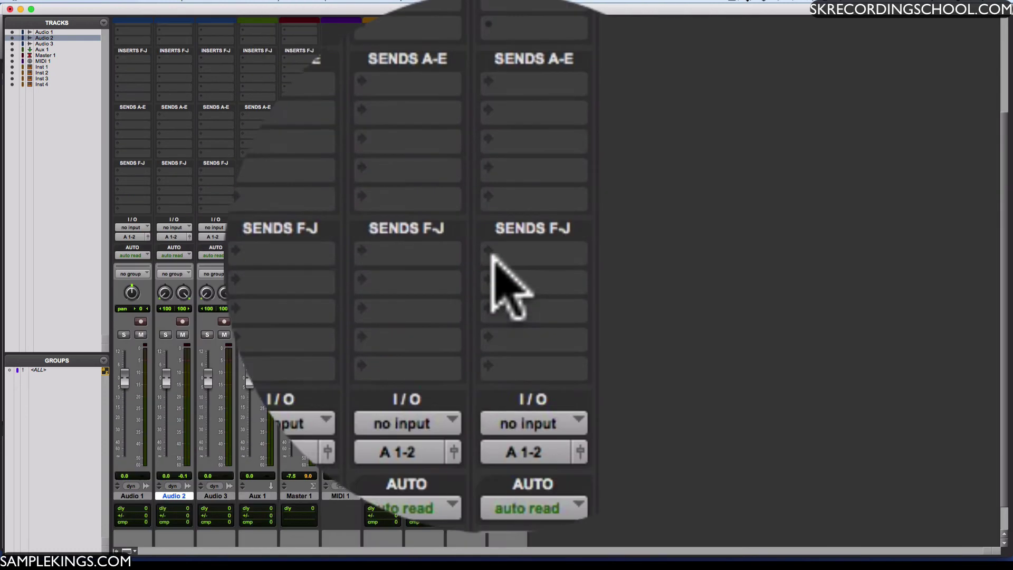
scroll(492, 257, up, 4)
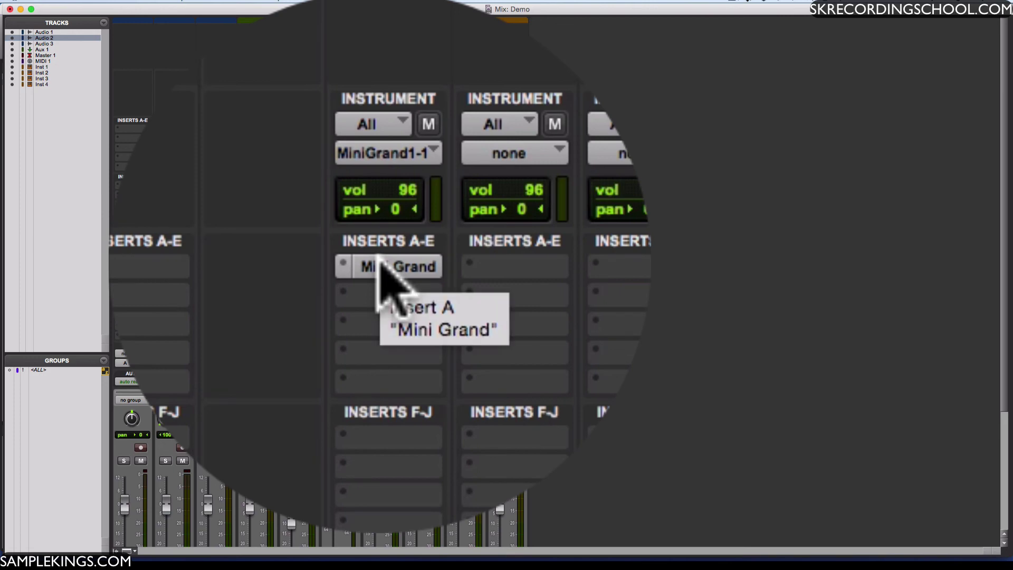
scroll(389, 281, down, 8)
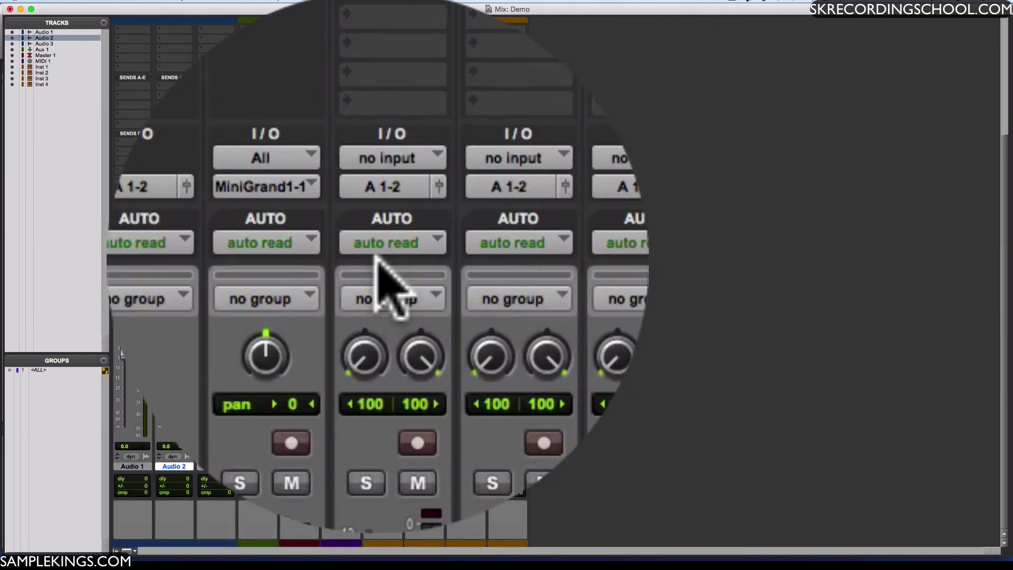
scroll(143, 271, up, 8)
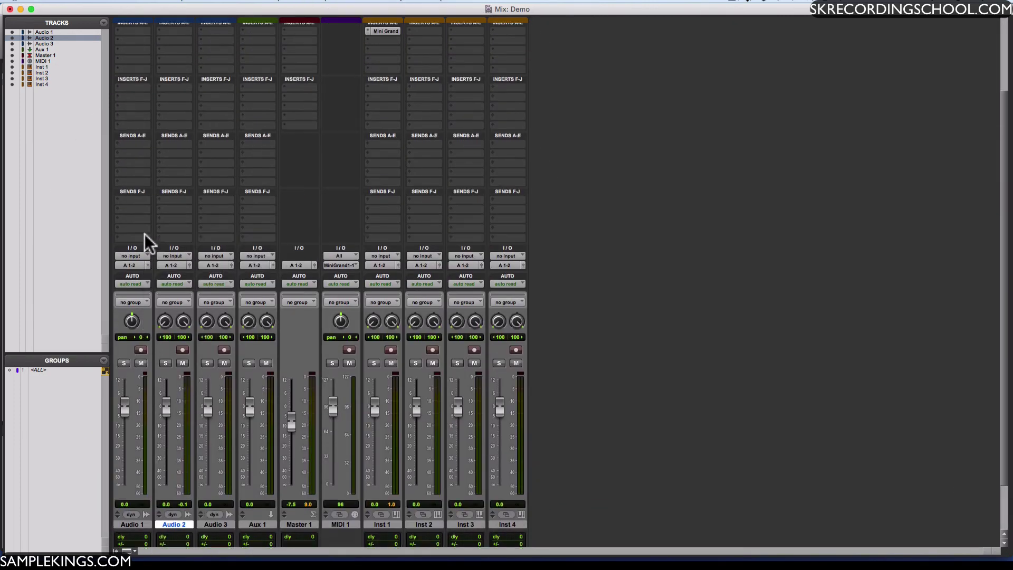
scroll(145, 234, up, 3)
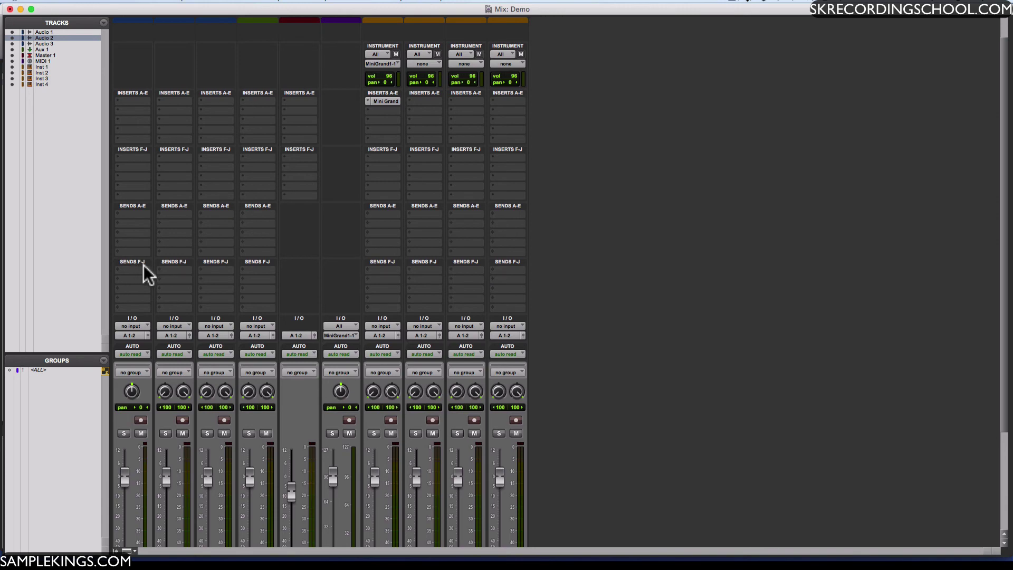
scroll(155, 268, down, 3)
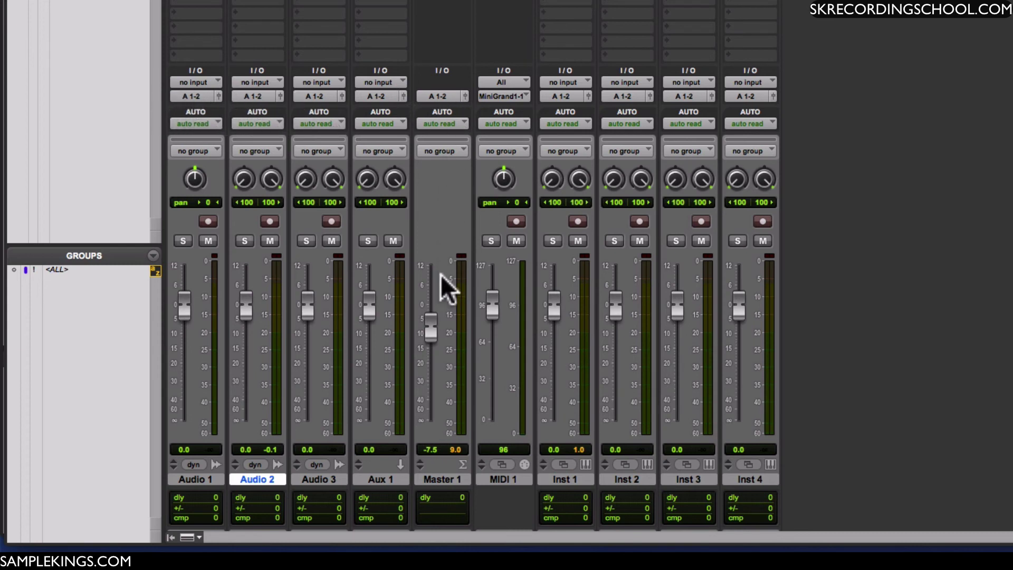
- Raise the Master 1 fader to about +0.4 dB and view the automation modes available for Audio 1
drag(430, 323, 429, 301)
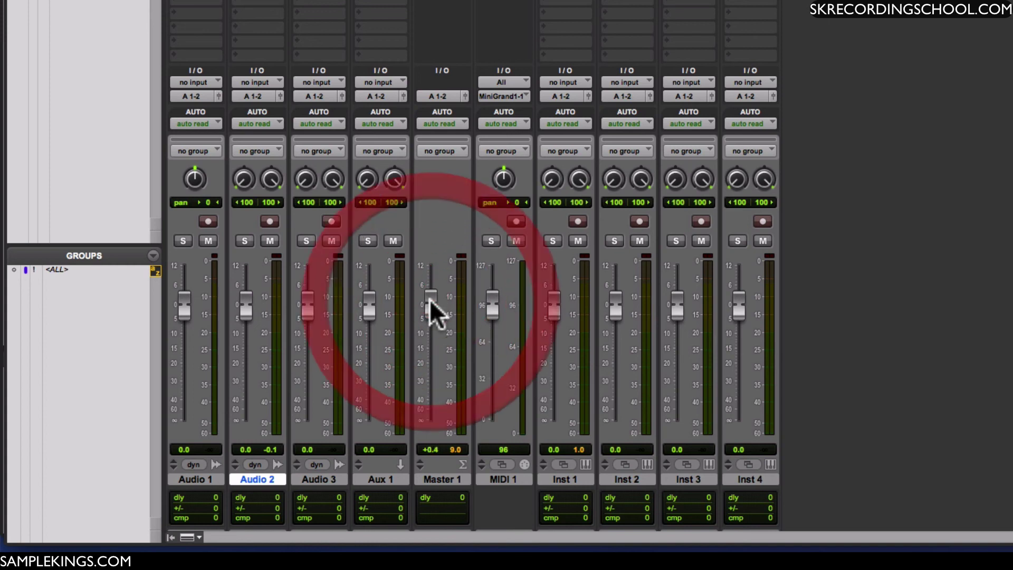
click(214, 125)
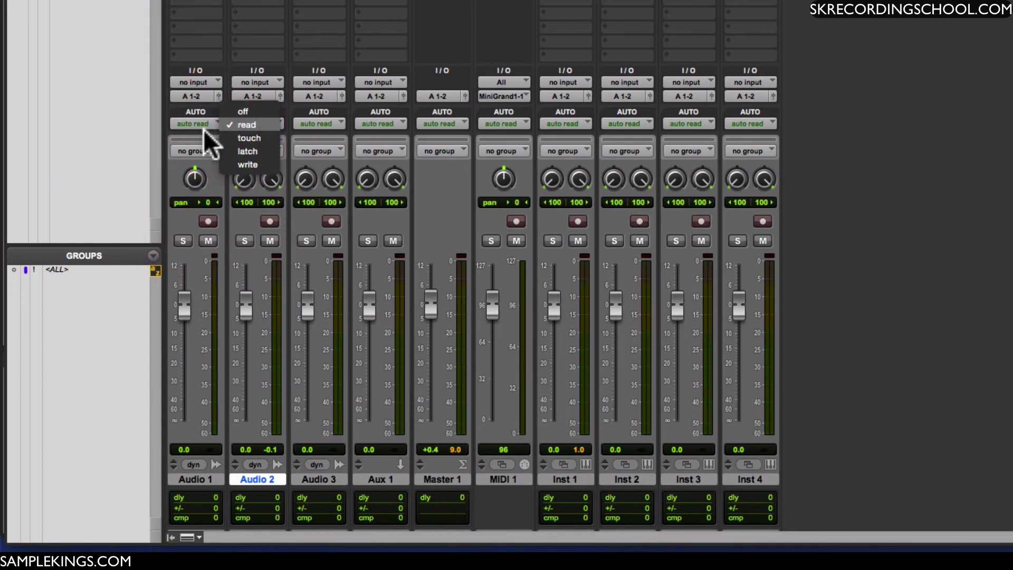
click(197, 145)
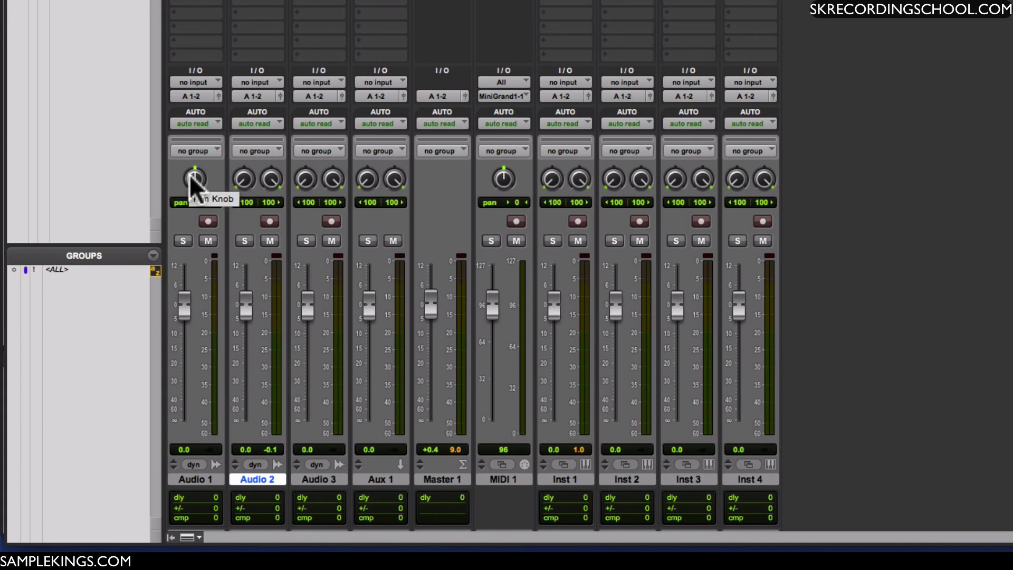
- Pan Audio 1 slightly off centre and reset its pan to 0
mouse_move(191, 178)
mouse_down()
mouse_move(191, 196)
mouse_move(191, 179)
mouse_up()
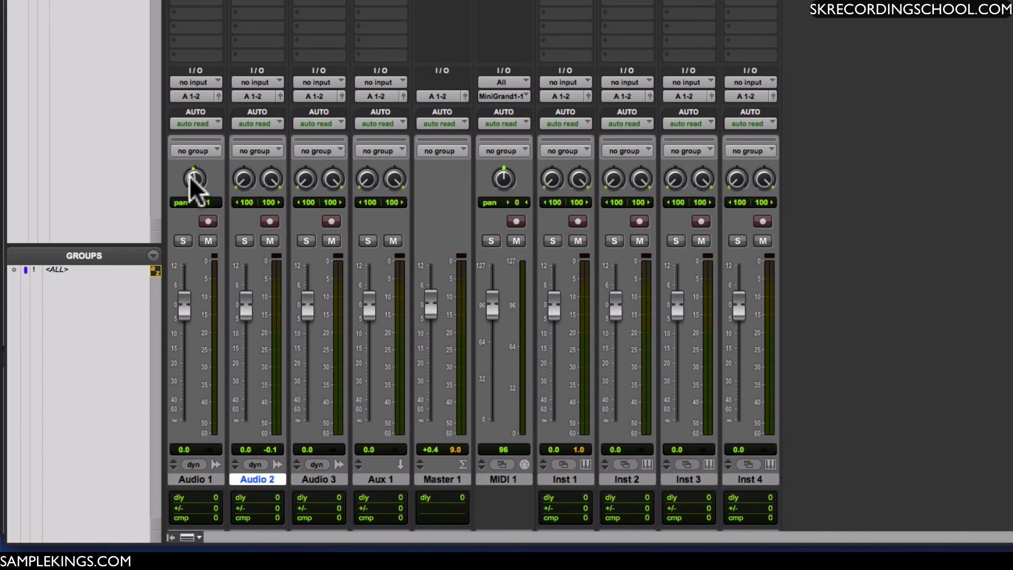
click(205, 201)
click(205, 201)
click(205, 201)
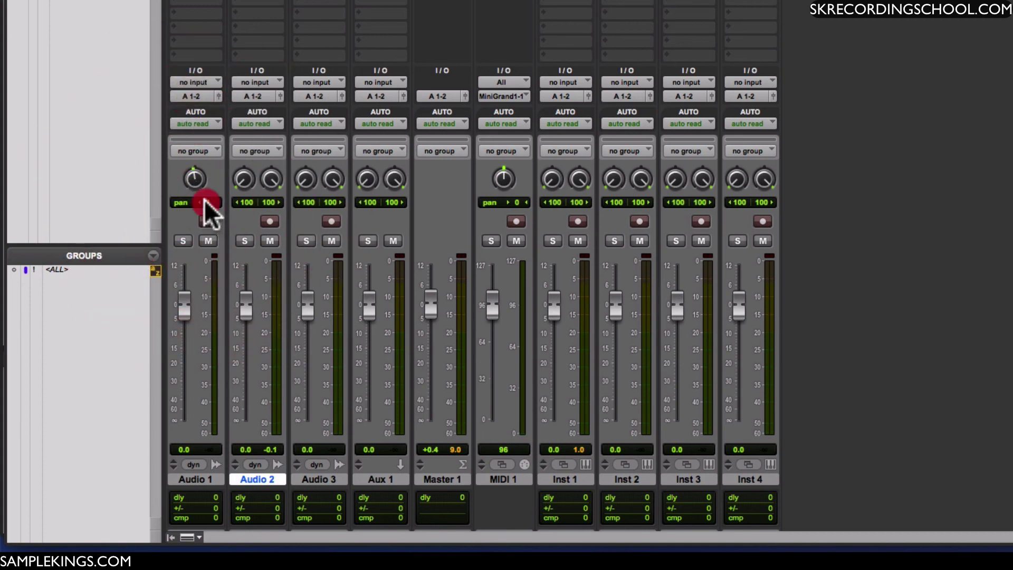
click(196, 199)
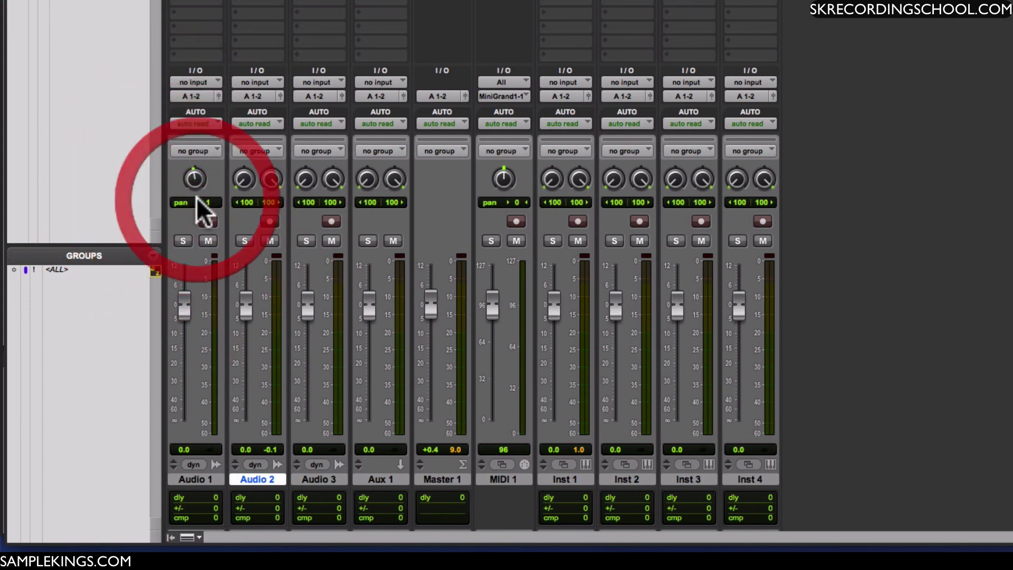
click(196, 197)
click(198, 180)
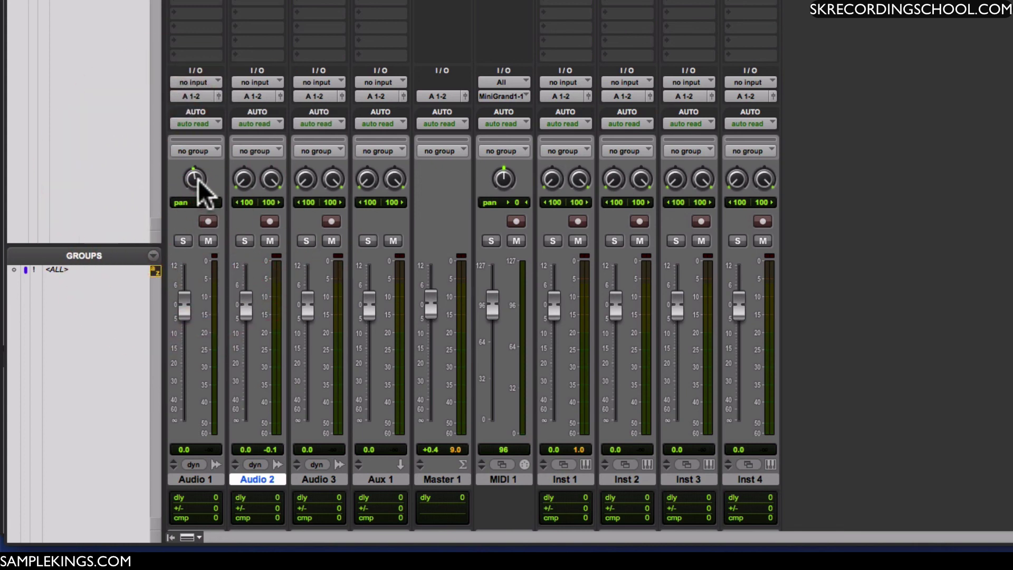
click(195, 180)
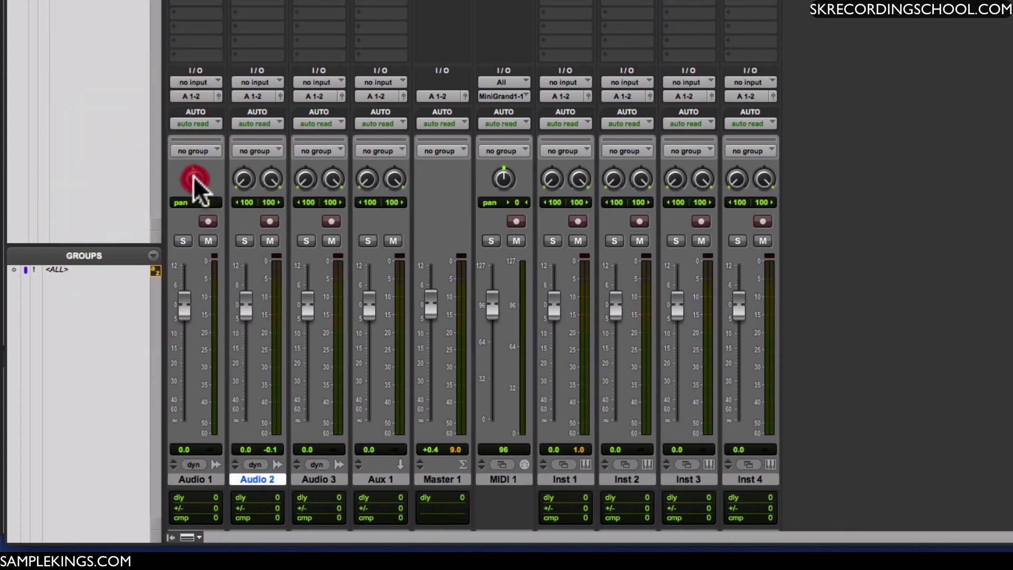
click(194, 179)
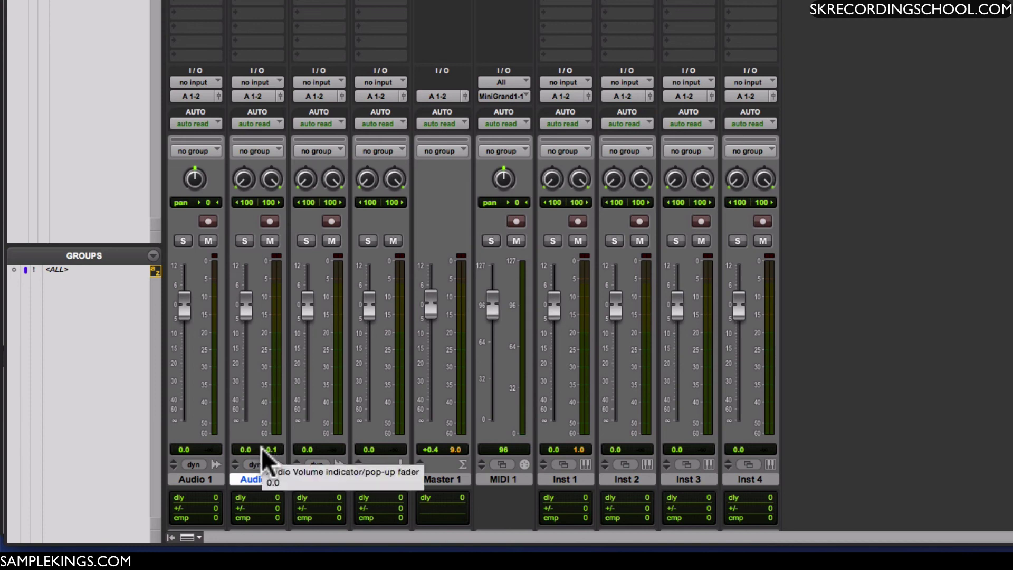
- Mute the Inst 1 and MIDI 1 tracks
click(578, 240)
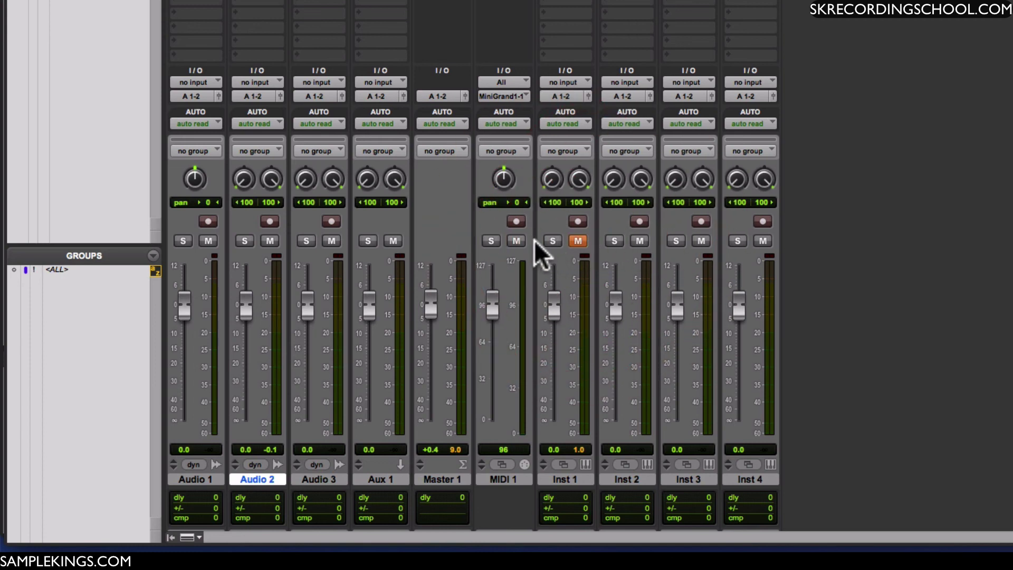
click(516, 241)
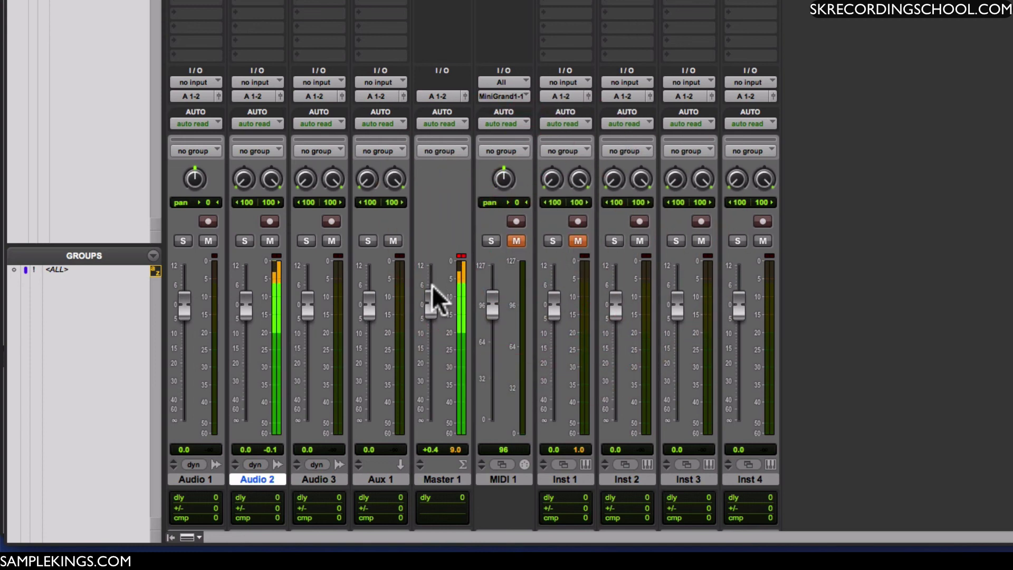
- Lower the Audio 2 fader to about -20.6 dB and clear the clip indicator on Master 1
drag(245, 306, 243, 366)
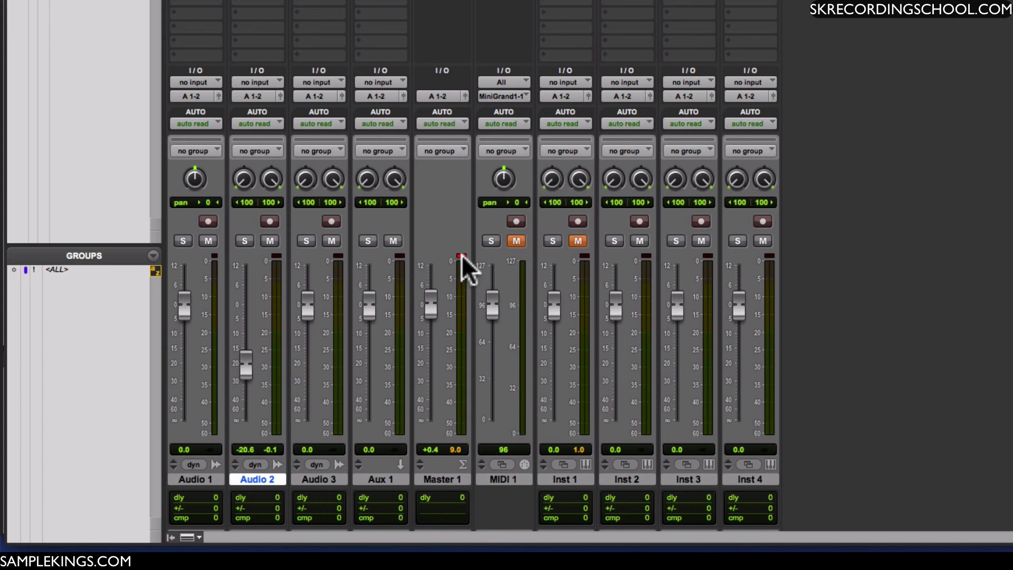
click(462, 256)
- Raise the Master 1 fader to about +9.6 dB and lower the Audio 2 fader to about -27.2 dB
drag(431, 307, 430, 279)
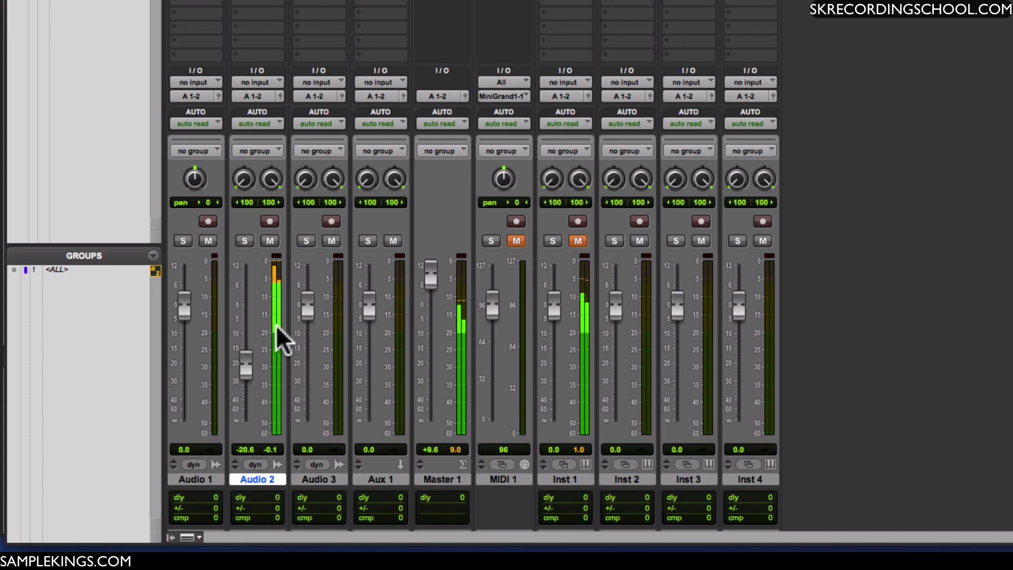
click(245, 369)
drag(244, 352, 236, 380)
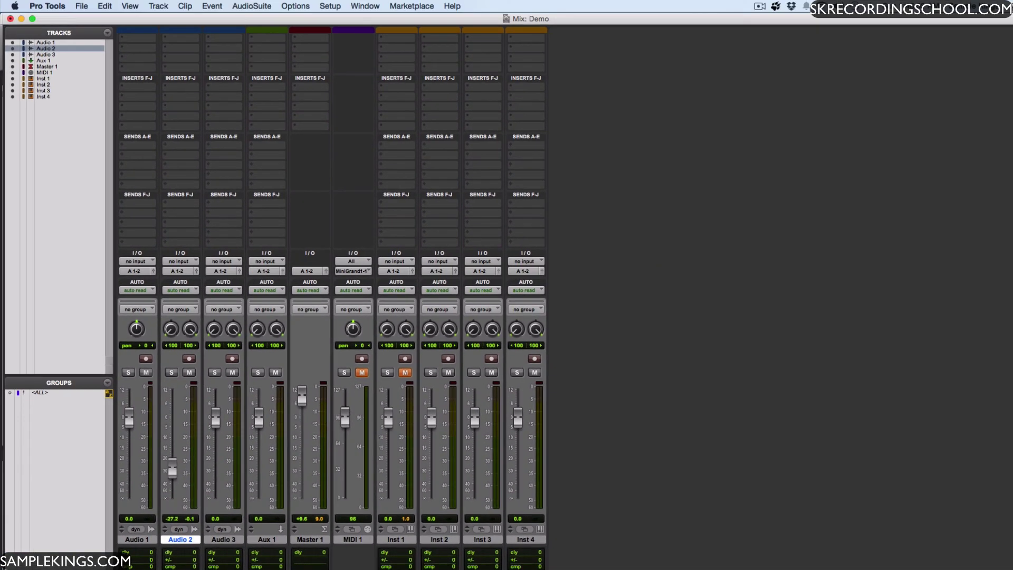
- Reduce the Mix window to the Minimal set of channel strip sections
click(200, 537)
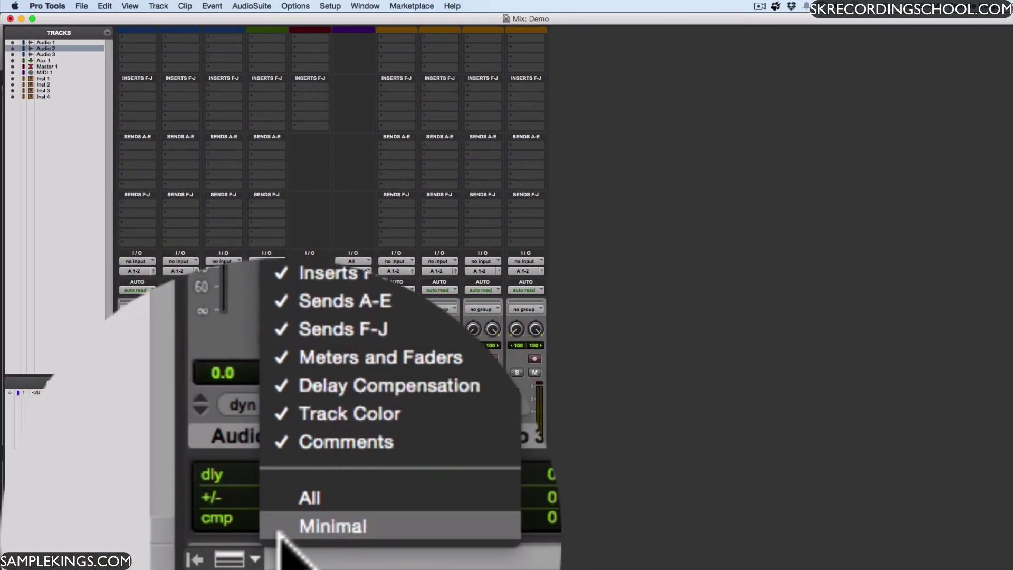
click(295, 526)
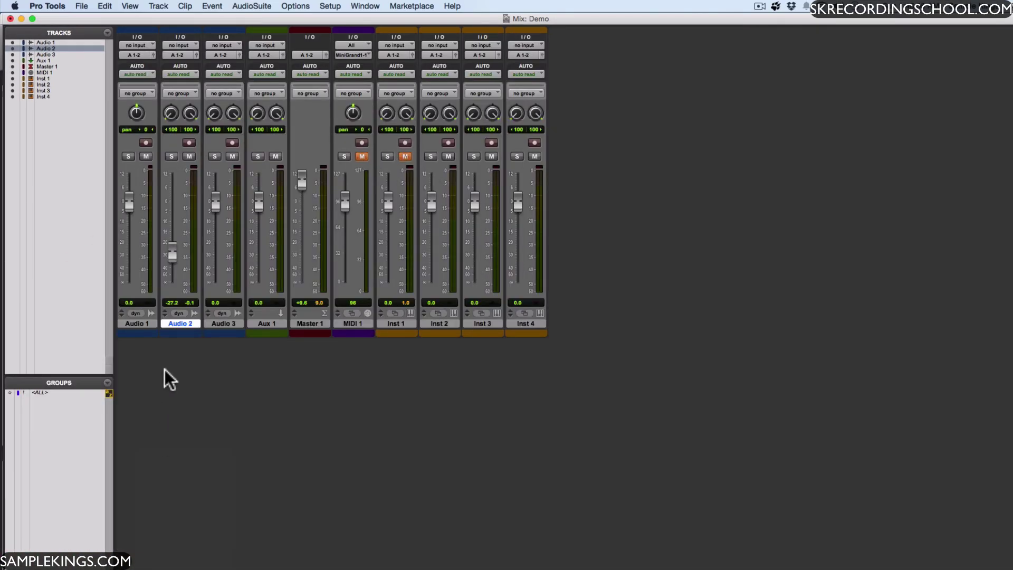
- Show the Inserts A-E section on the Mix window channel strips
click(158, 6)
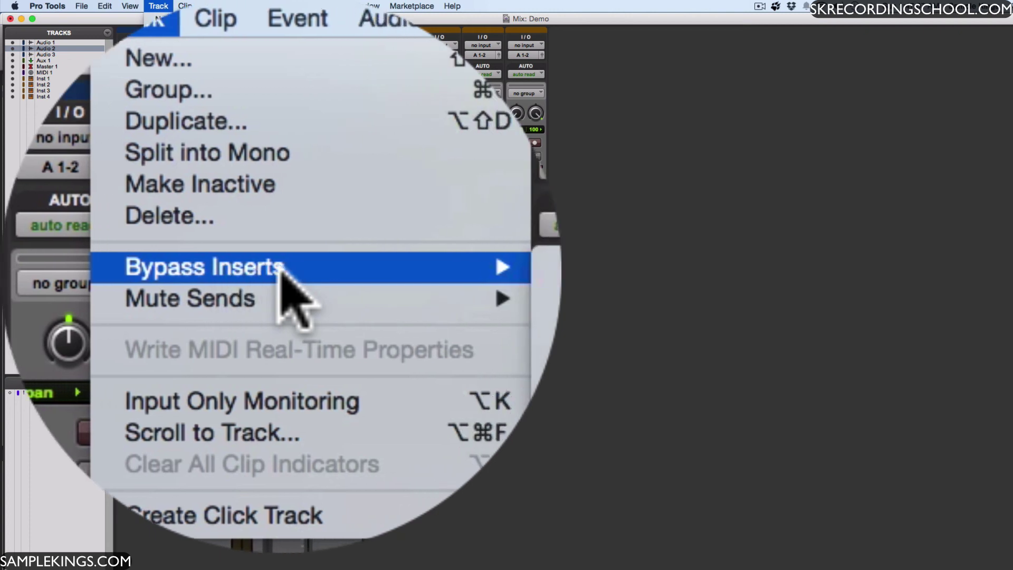
mouse_move(279, 264)
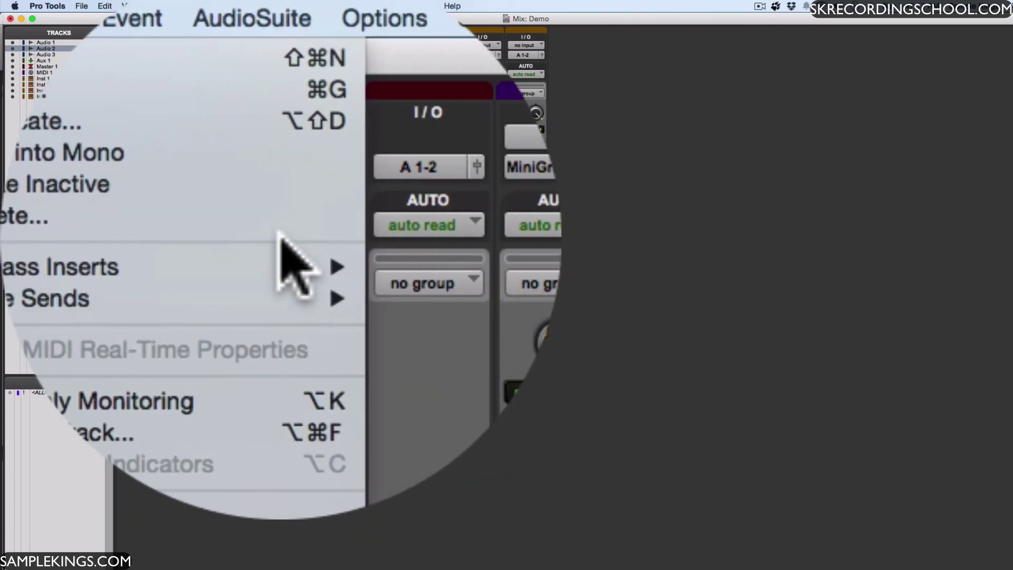
mouse_move(126, 6)
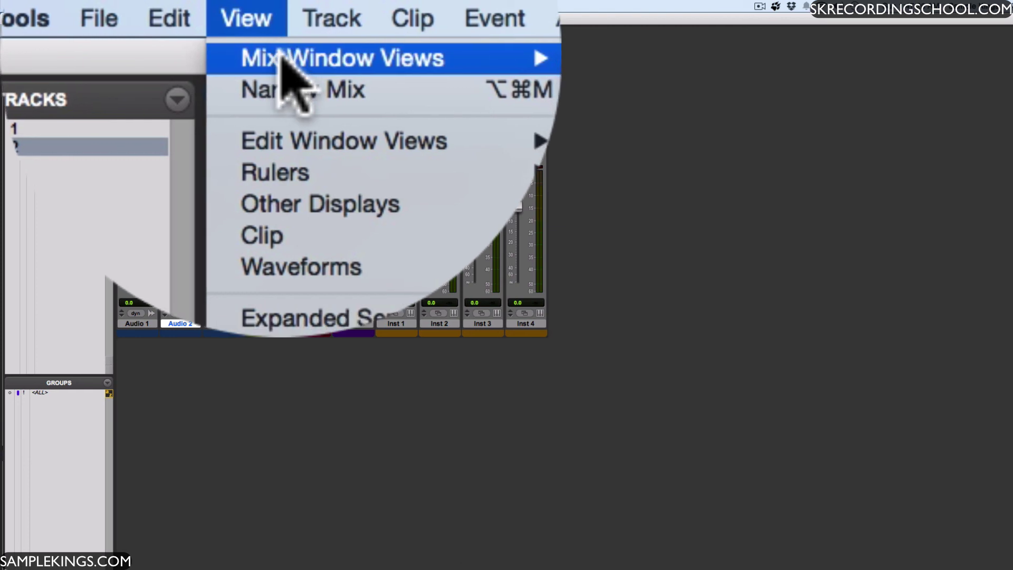
mouse_move(288, 59)
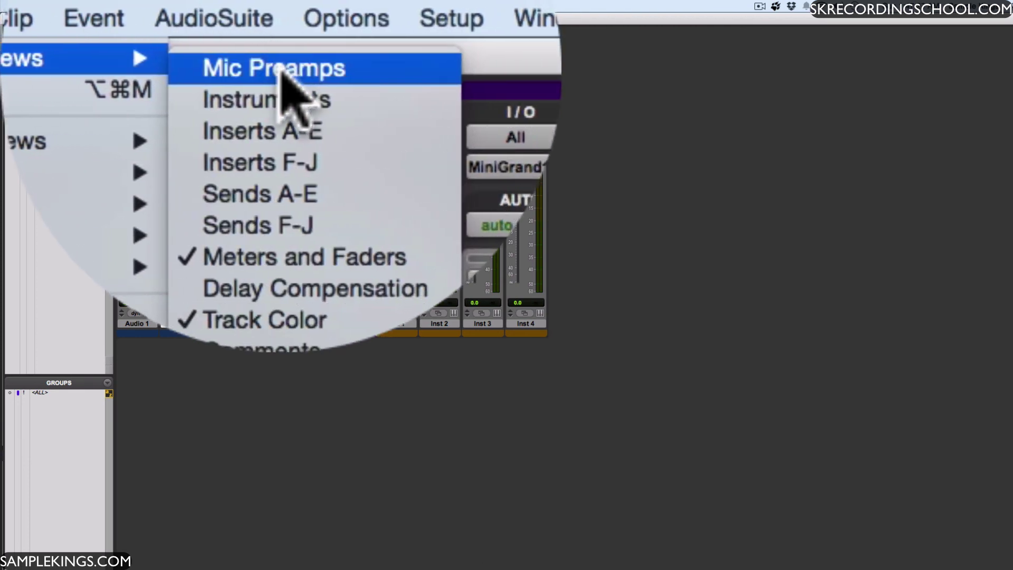
click(280, 130)
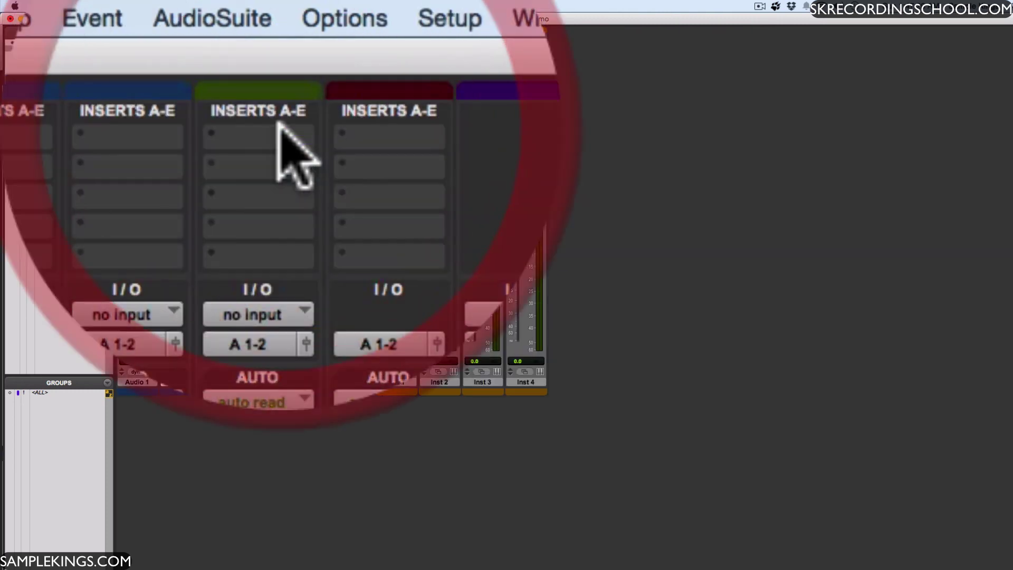
- Open the list of Mix window sections that can be shown or hidden
click(282, 14)
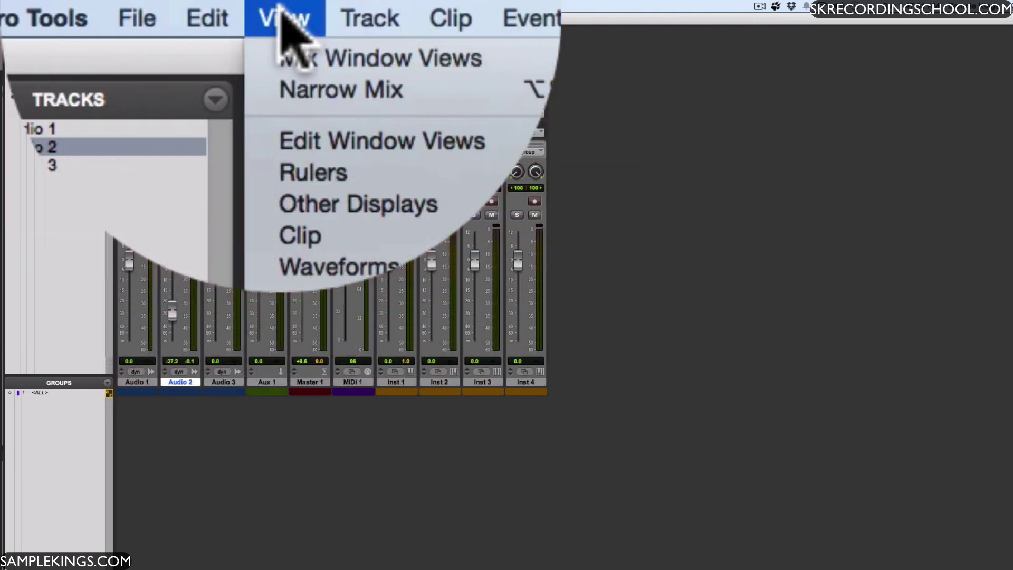
mouse_move(289, 57)
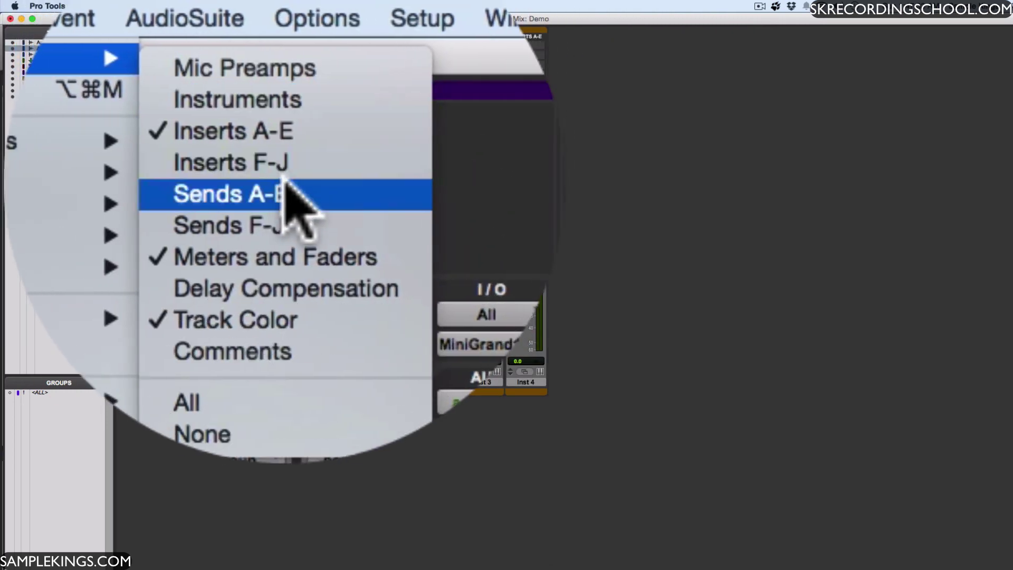